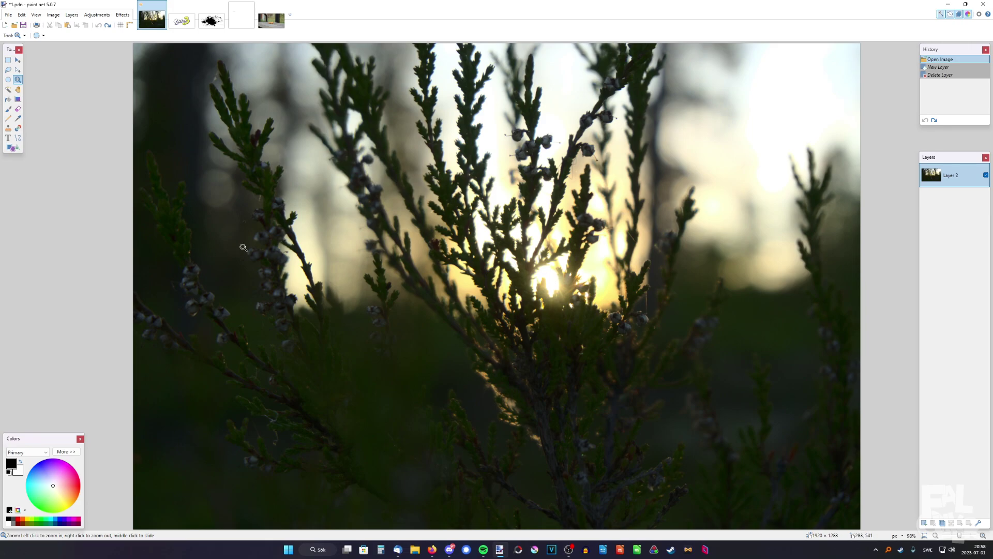
Swap colours so white is primary, and pick the Rectangle Select tool
key(s)
key(x)
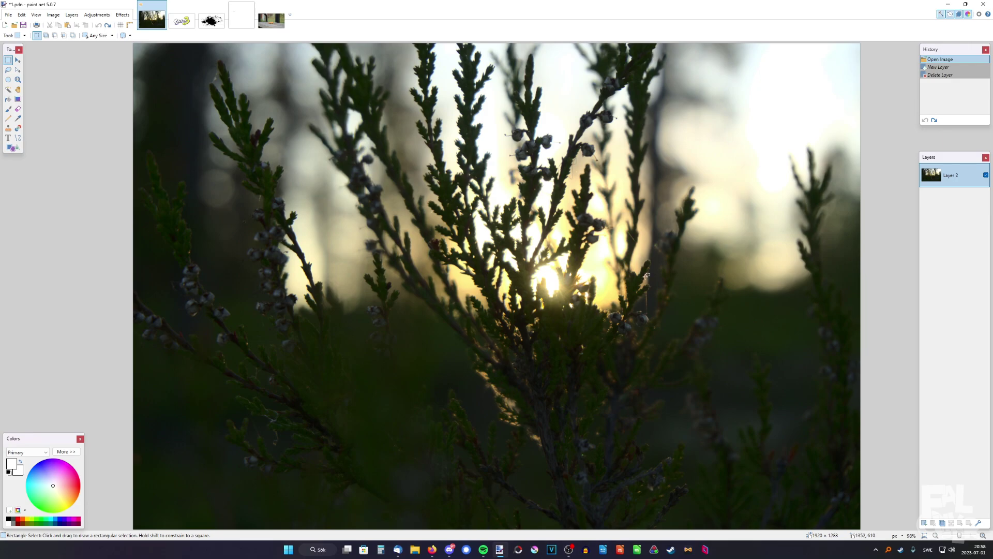
Try the Text tool, then return to Rectangle Select
click(9, 138)
key(s)
click(216, 142)
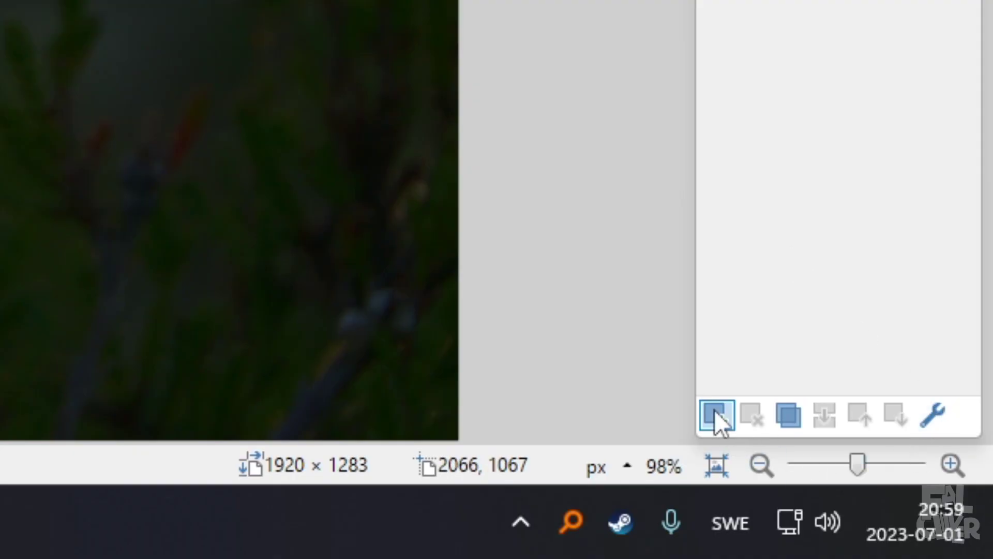
On a new transparent layer, place the word 'test' and shift it right and down
click(923, 523)
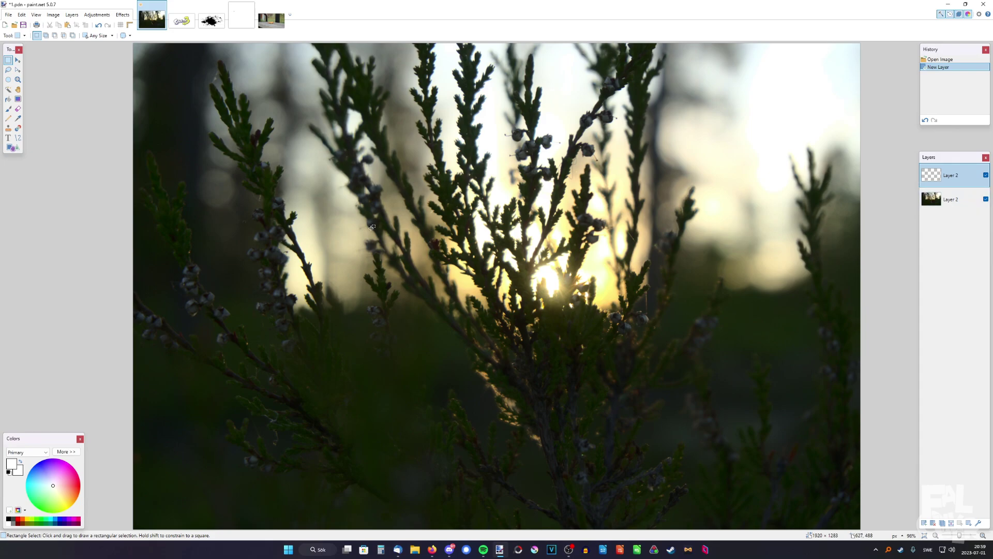
key(t)
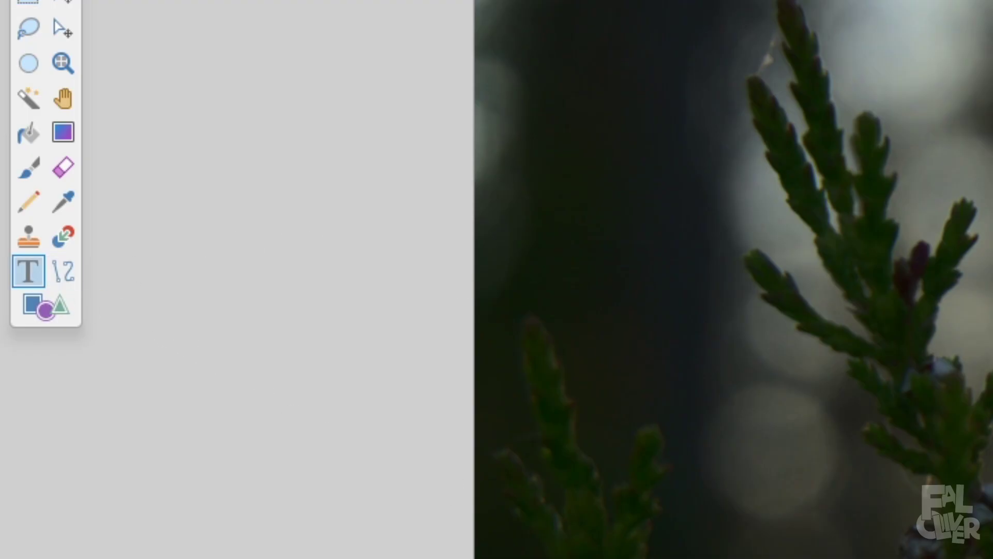
click(250, 159)
text(test)
mouse_move(451, 332)
mouse_down()
mouse_move(568, 351)
mouse_move(592, 371)
mouse_up()
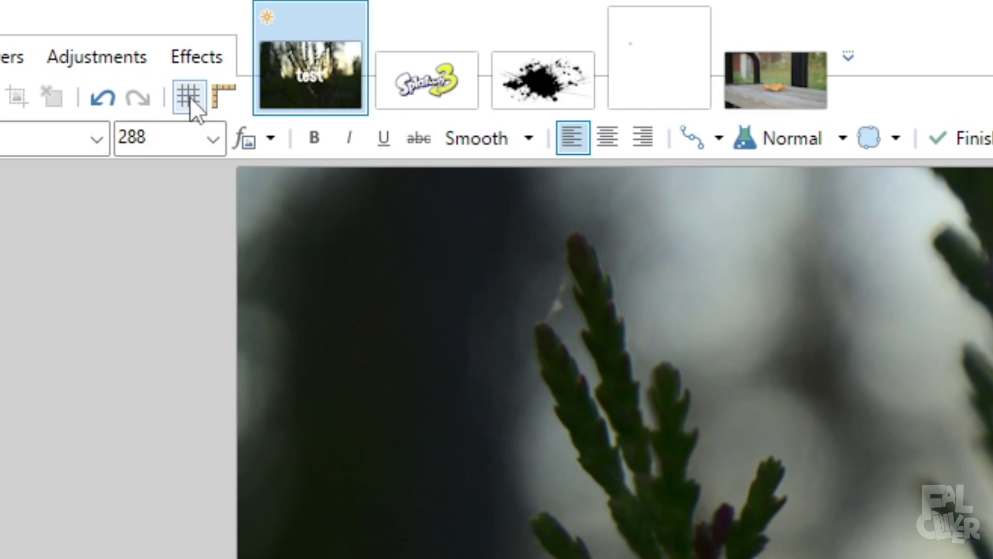
Center the 'test' text with Object Align, then align it right and bottom
click(124, 16)
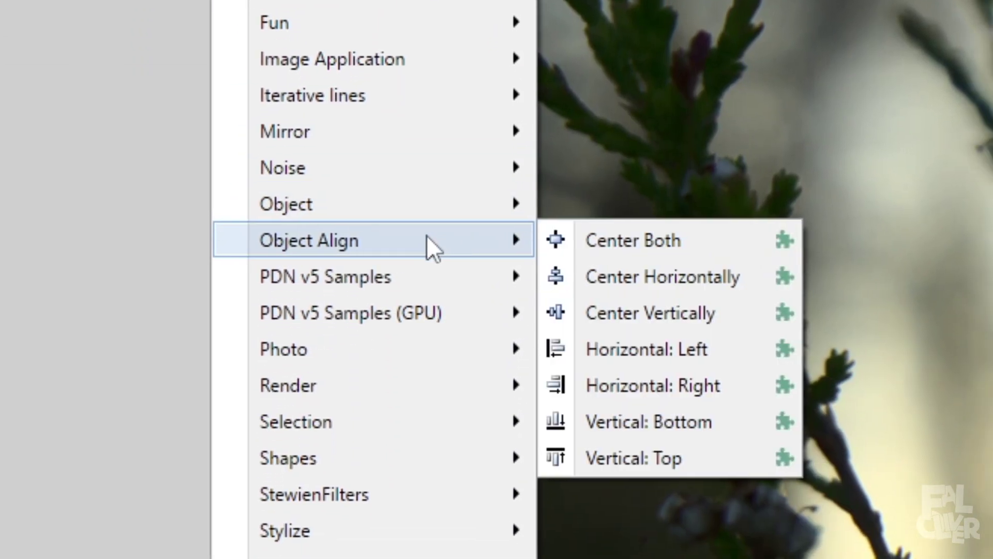
mouse_move(163, 182)
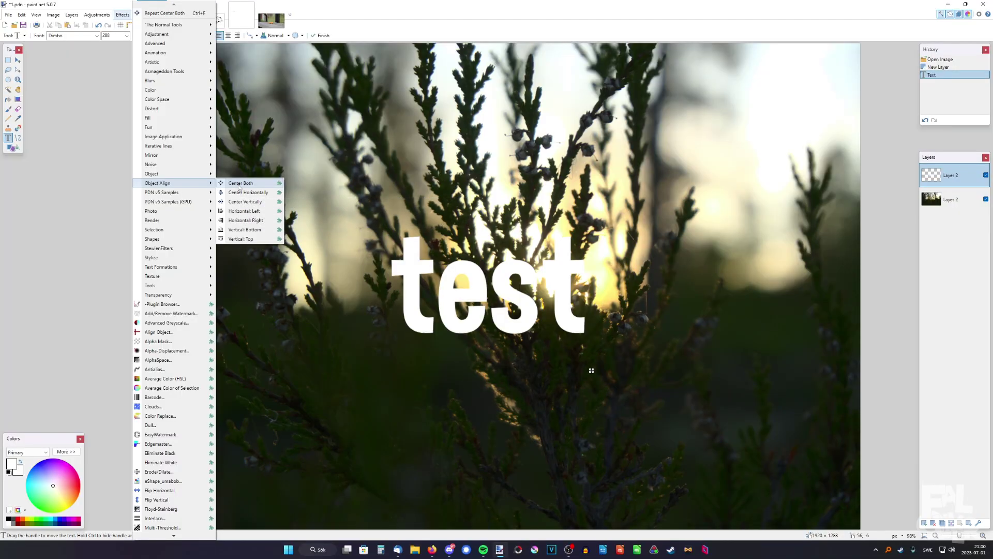
click(238, 186)
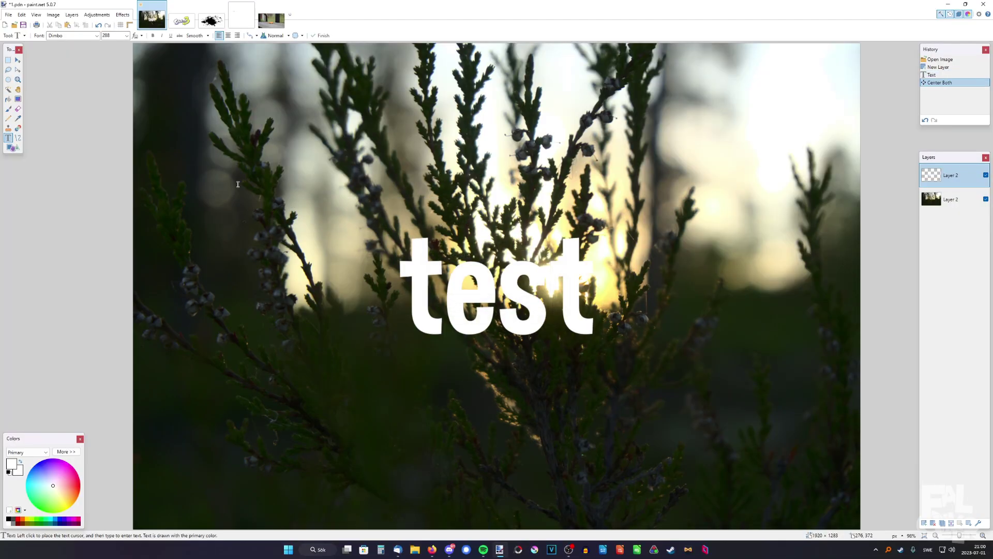
click(121, 15)
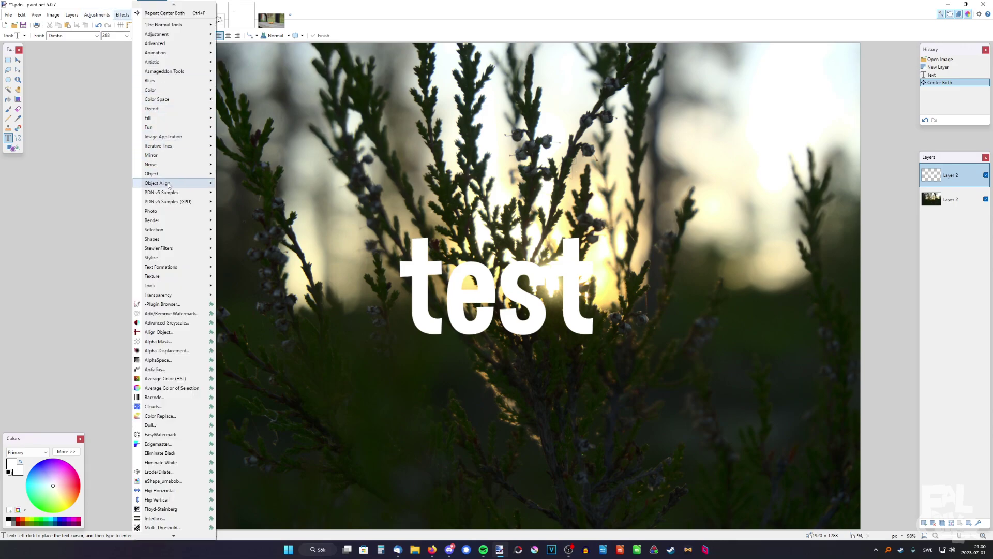
click(247, 220)
click(122, 15)
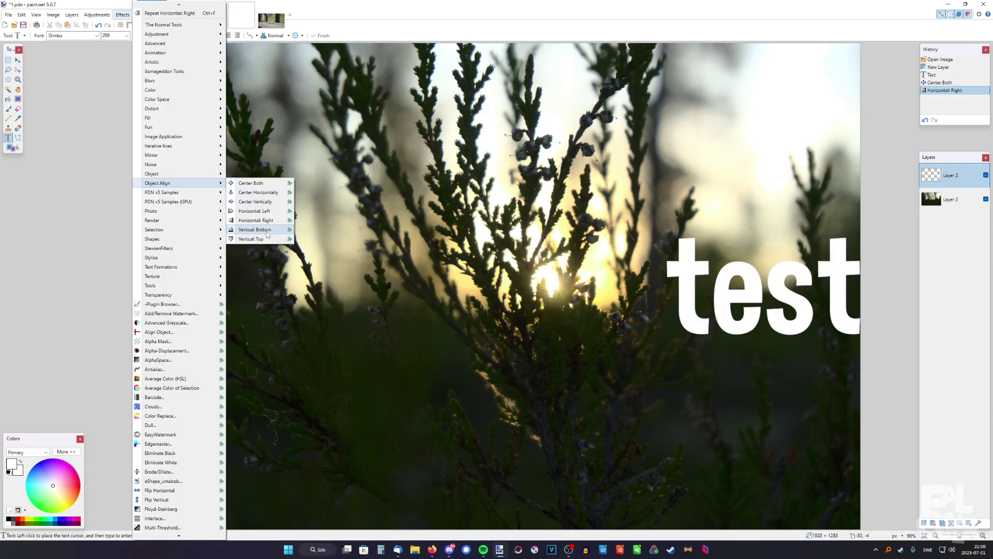
click(266, 230)
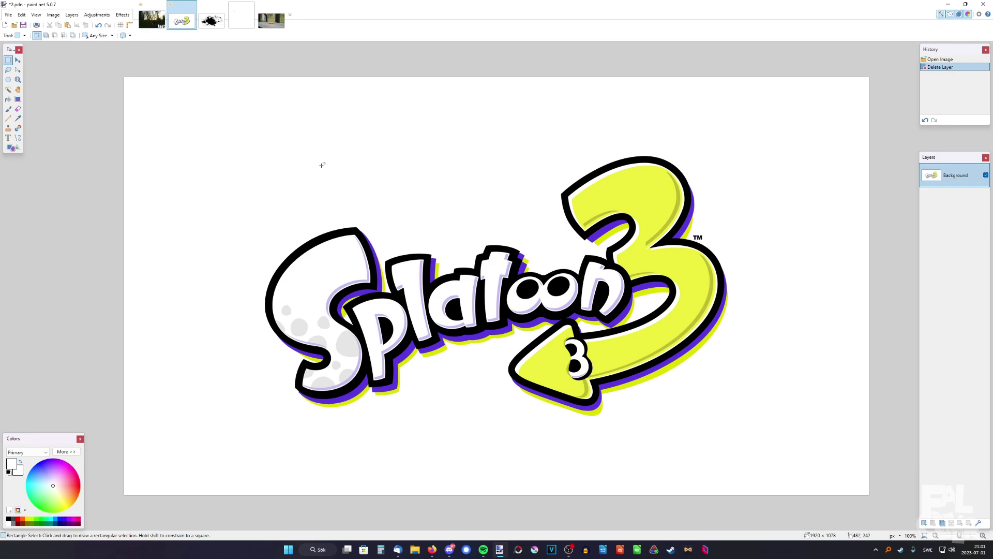
drag(406, 186, 237, 129)
click(331, 150)
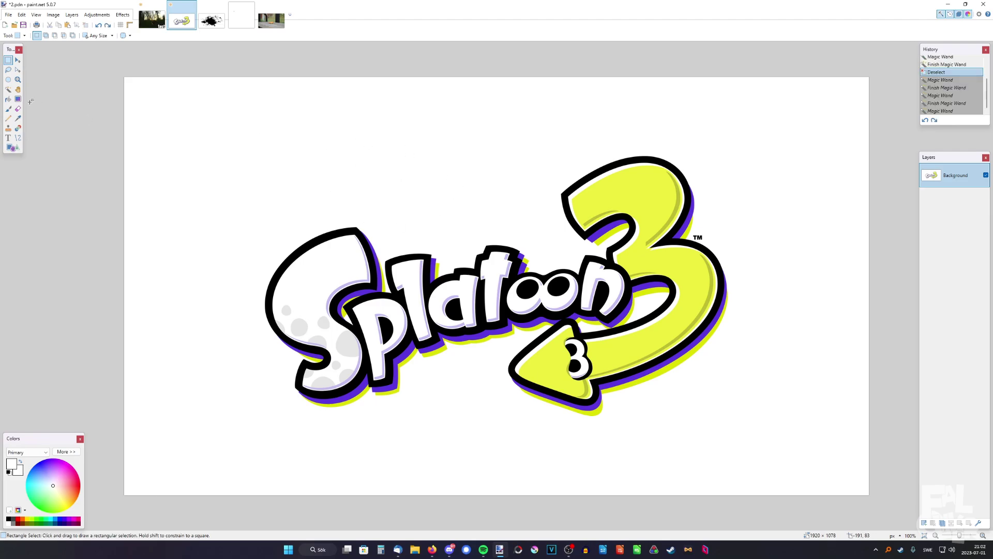
Magic-wand and delete the white background, fill the new layer dark grey, and reselect the logo layer
click(8, 90)
click(370, 164)
scroll(546, 308, up, 2)
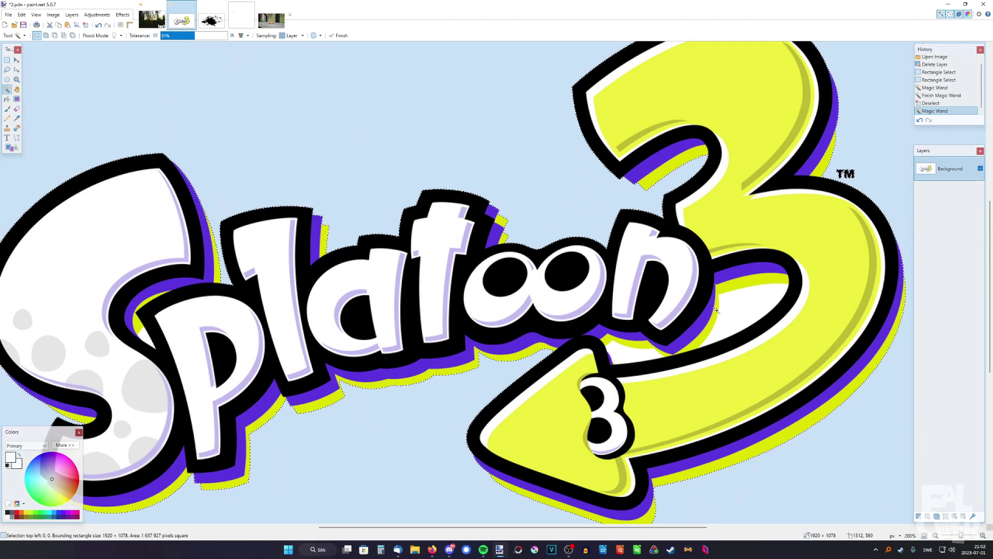
ctrl+click(665, 339)
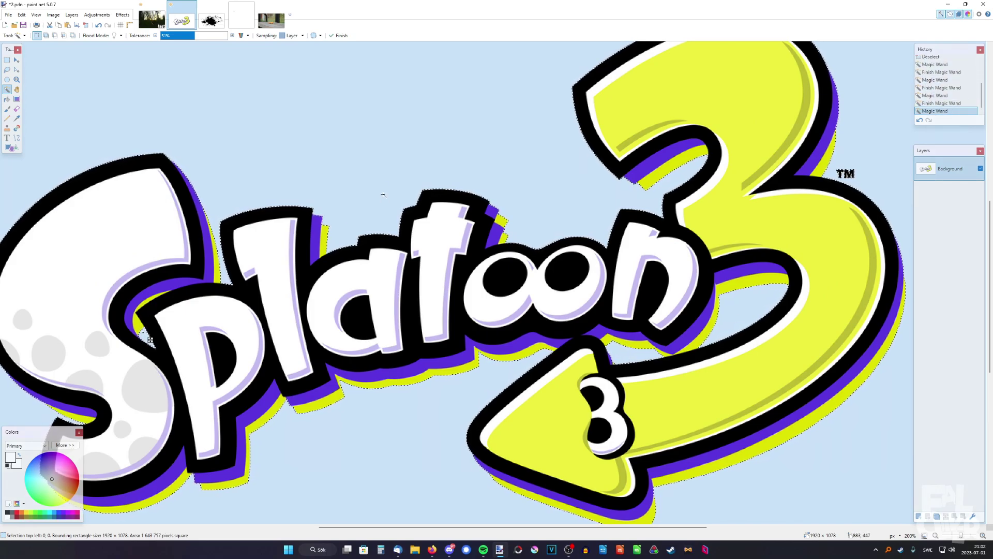
key(Delete)
scroll(490, 248, down, 2)
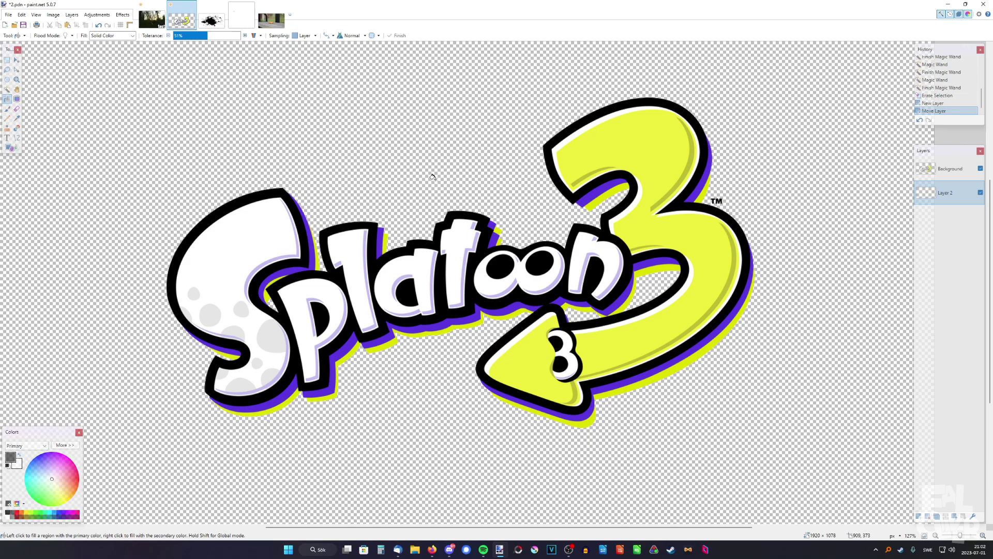
click(430, 176)
scroll(382, 250, up, 5)
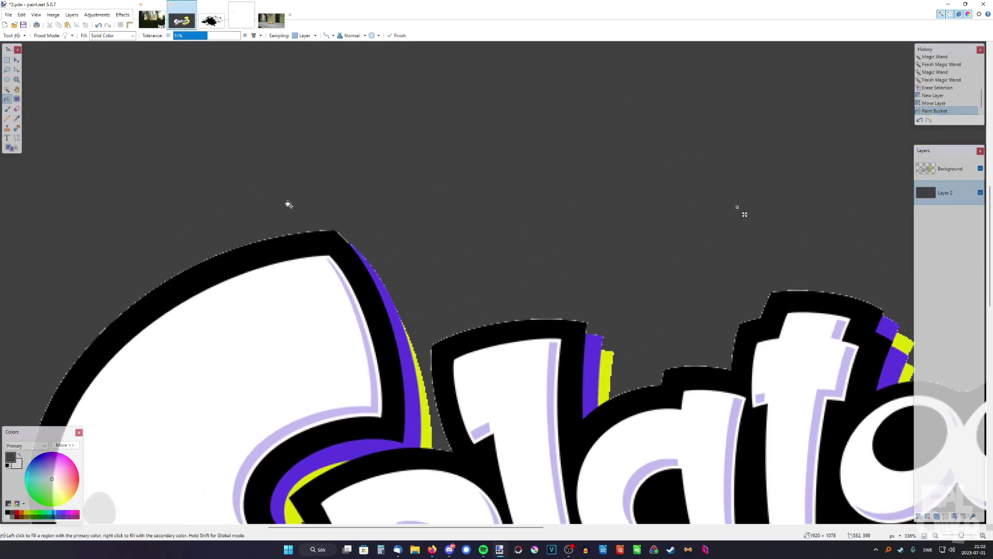
scroll(737, 207, down, 3)
scroll(415, 271, up, 1)
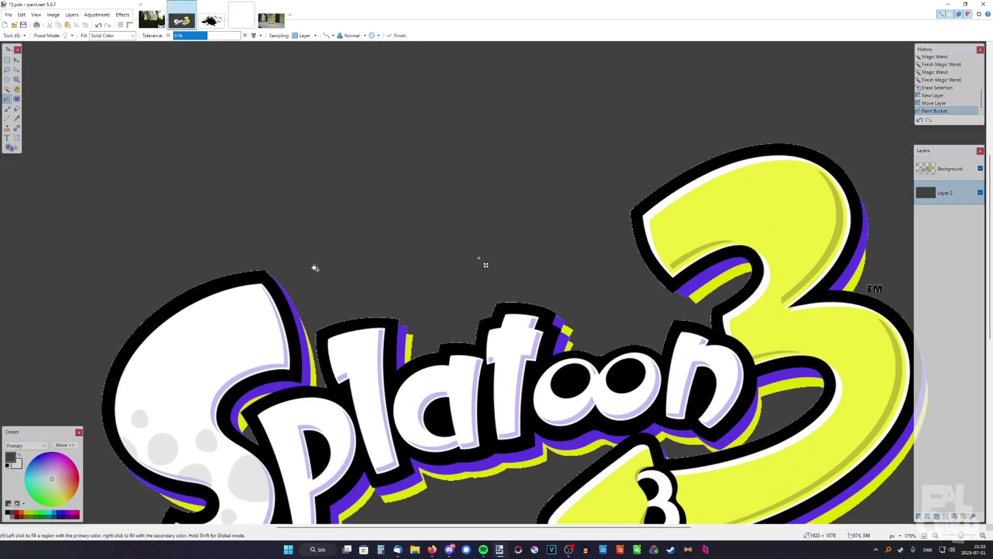
scroll(479, 260, down, 1)
scroll(436, 266, down, 1)
click(948, 169)
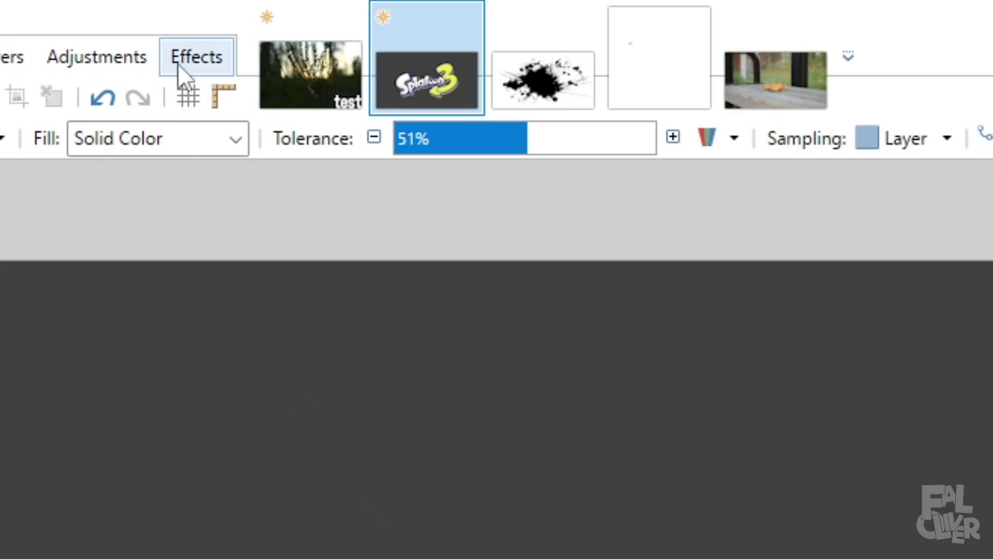
Apply Feather Object to the Splatoon logo and to the Inkling character image
click(122, 15)
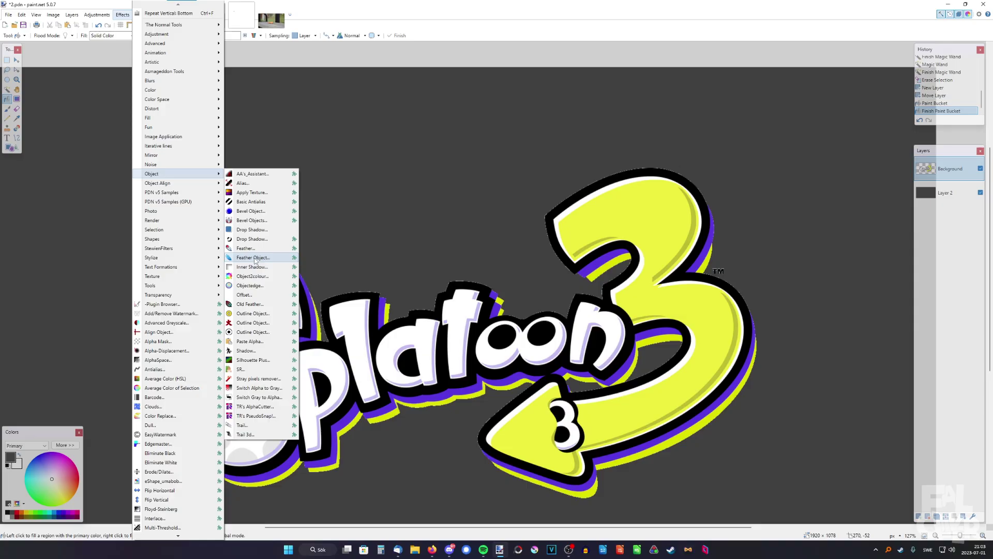
click(253, 258)
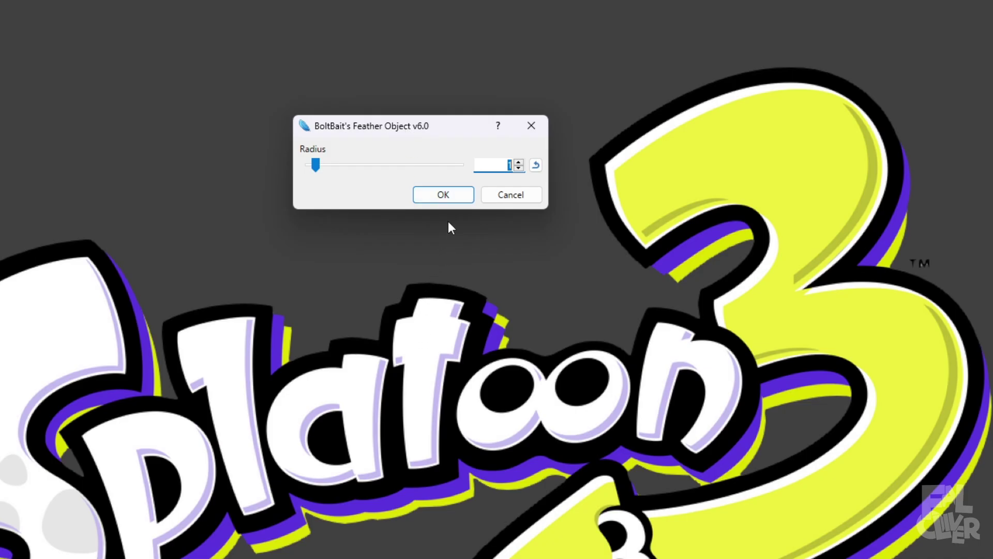
click(443, 195)
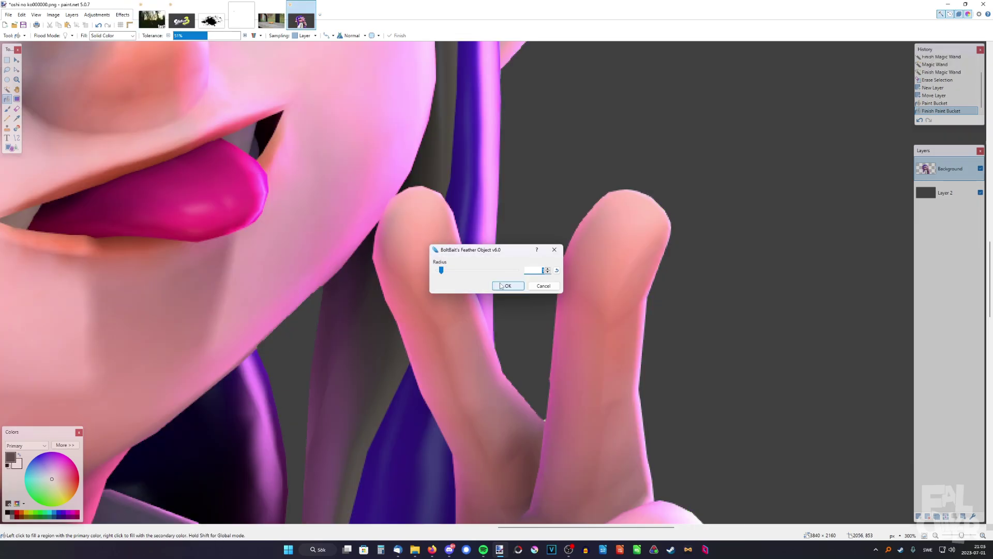
click(505, 286)
key(ctrl+b)
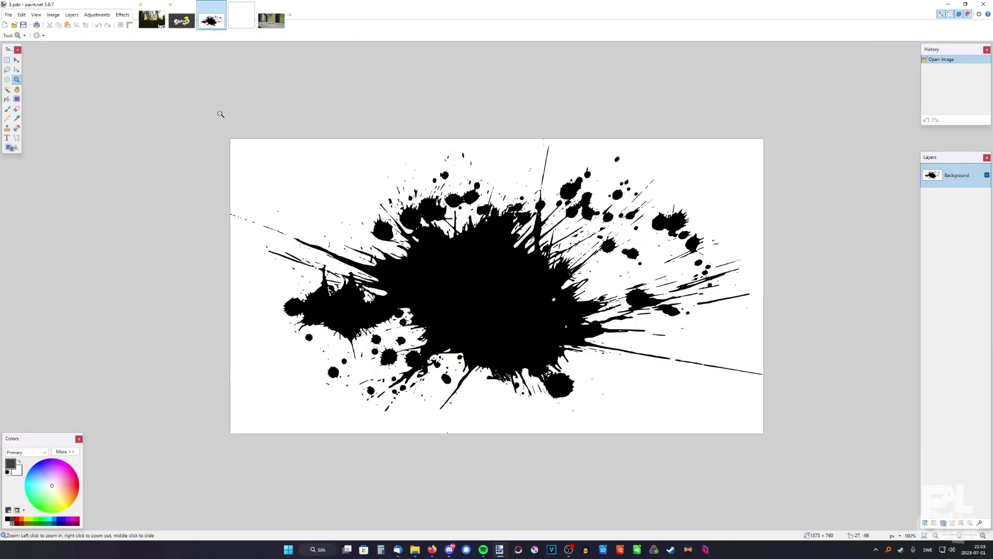
Launch the Smudge plugin on the ink splat with an enlarged soft brush
click(123, 15)
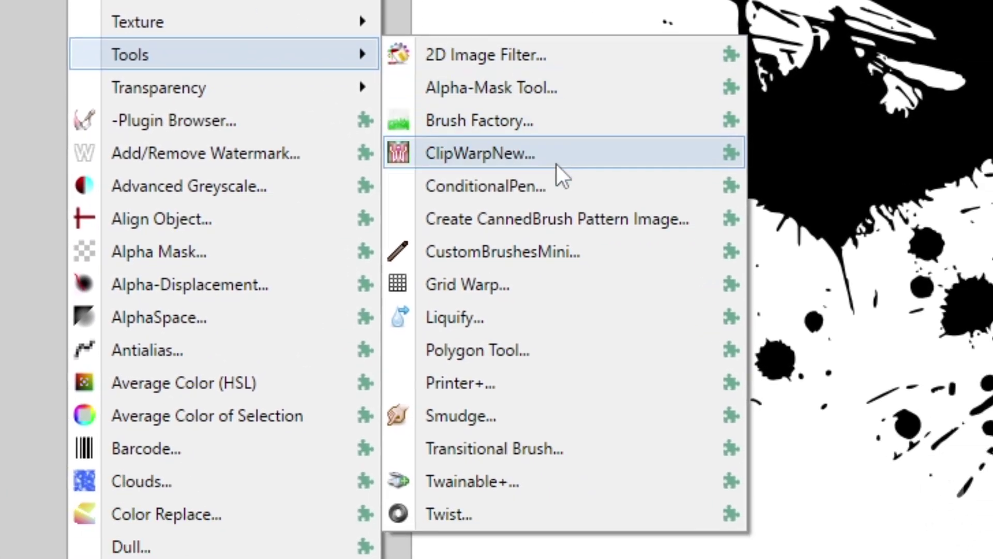
click(453, 401)
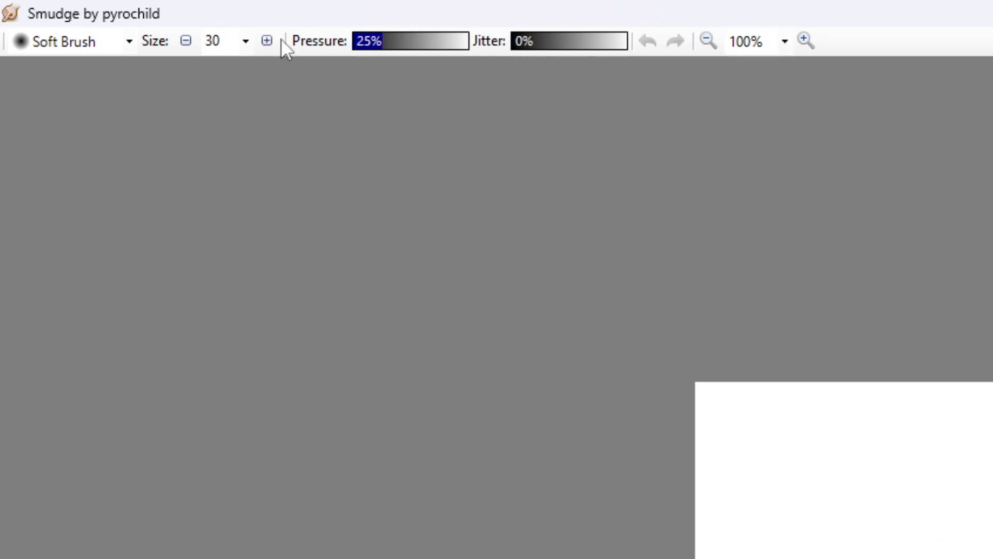
click(129, 41)
click(129, 40)
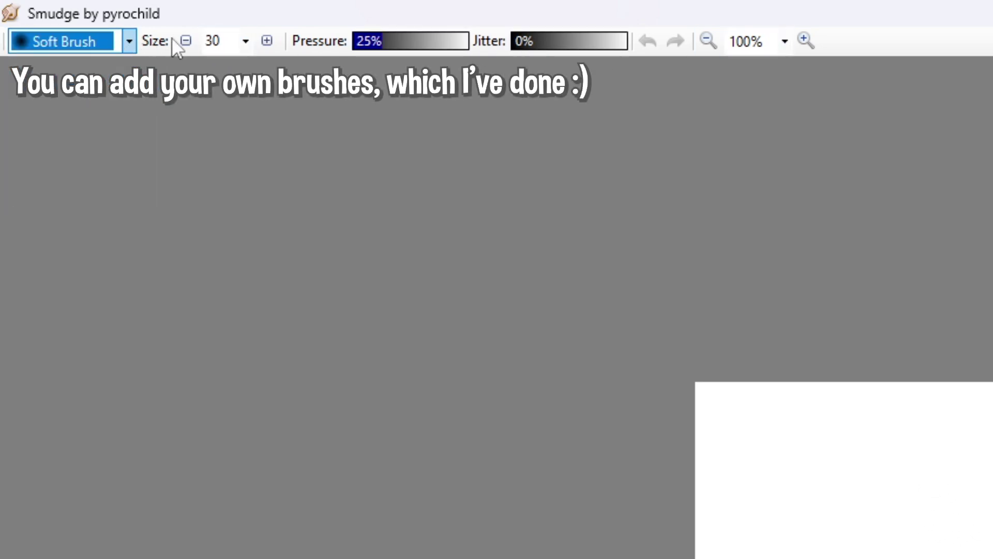
double_click(217, 41)
text(100)
key(BackSpace)
key(BackSpace)
text(50)
click(268, 41)
click(230, 41)
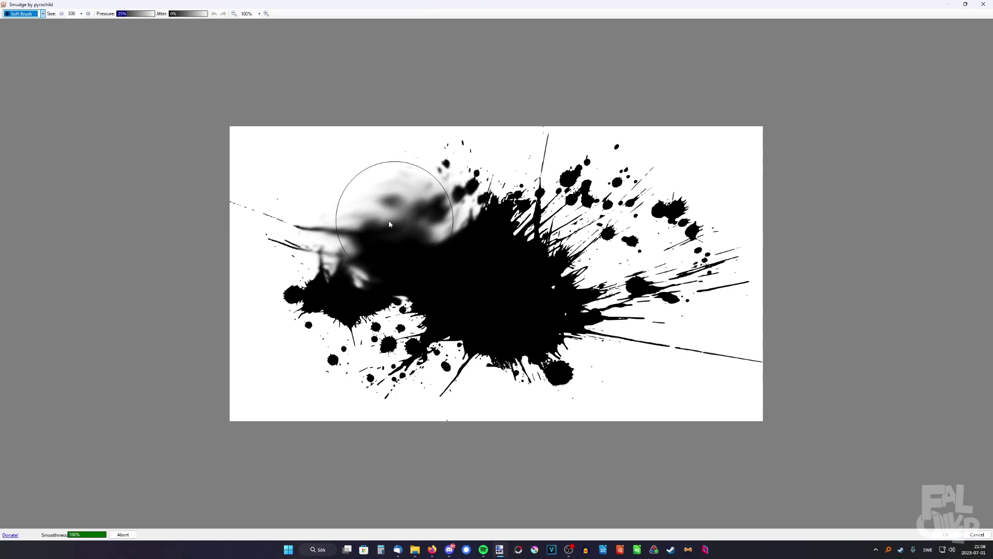
Smear the splat's left, upper and lower-right parts into swirls and commit
mouse_move(335, 212)
mouse_down()
mouse_move(543, 206)
mouse_move(634, 335)
mouse_move(621, 344)
mouse_up()
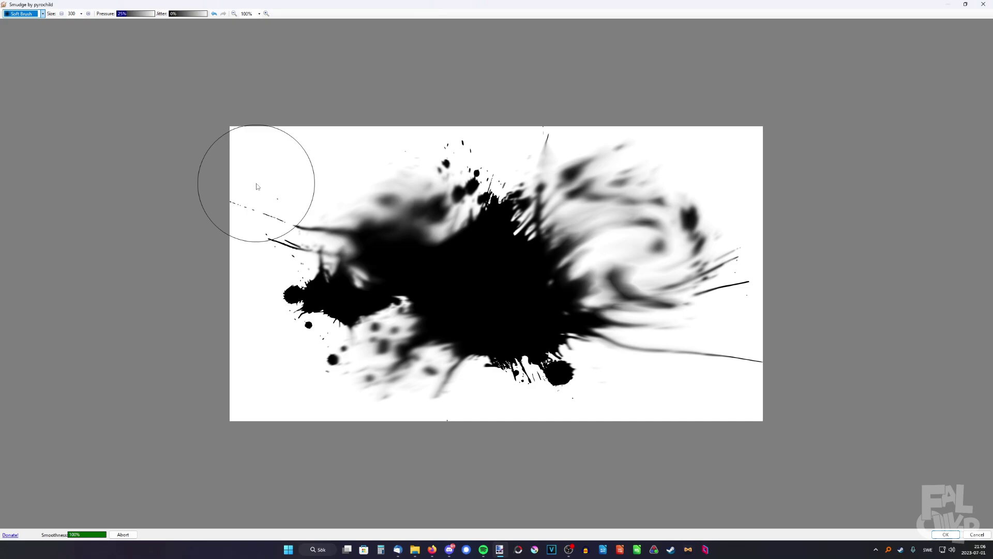
drag(554, 178, 488, 201)
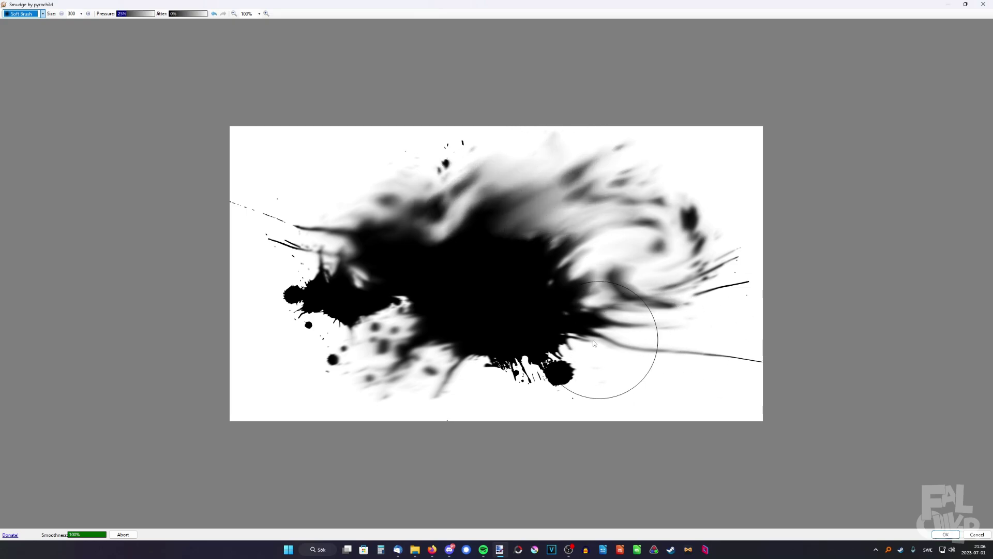
mouse_move(587, 362)
mouse_down()
mouse_move(610, 314)
mouse_move(593, 307)
mouse_up()
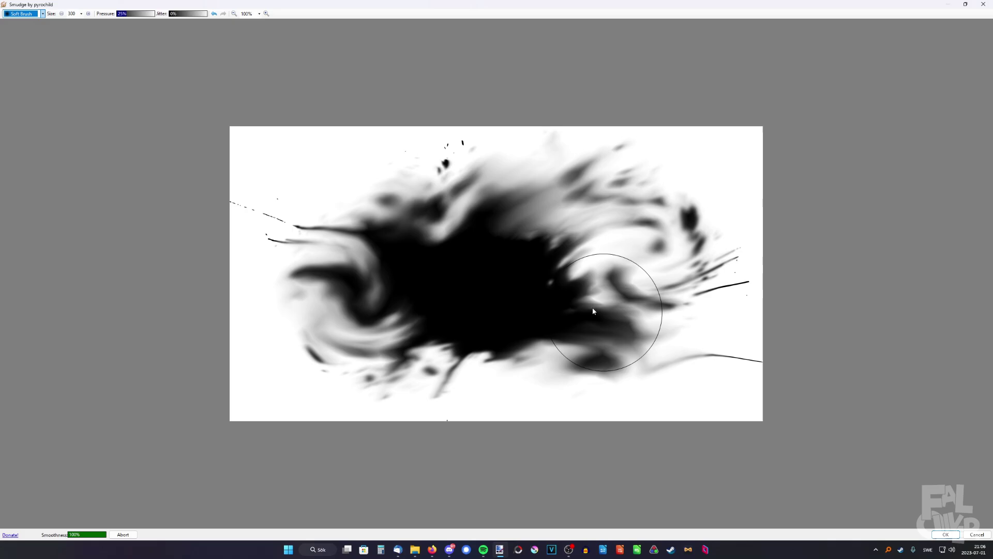
click(945, 534)
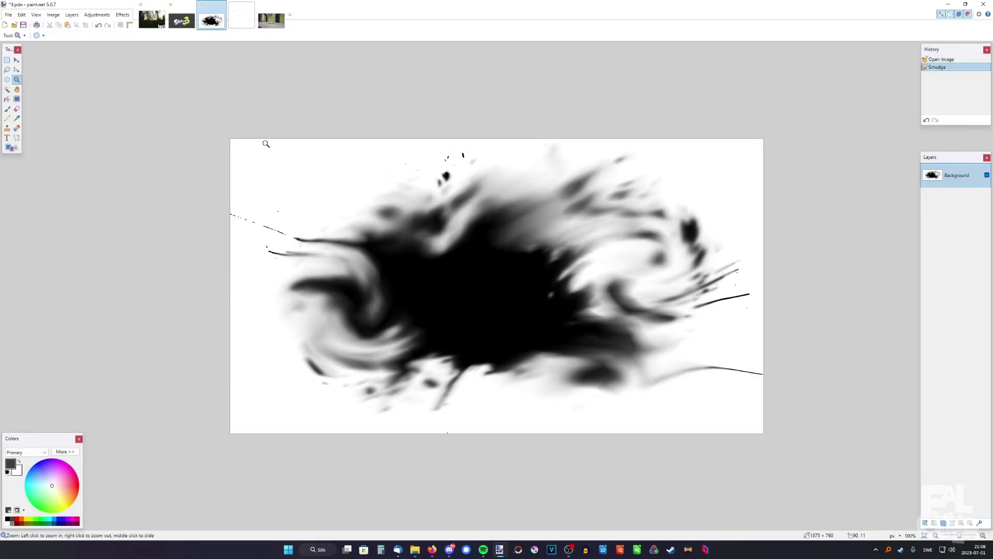
Go to the asd-text image (4.pdn), choose the Paintbrush and select its size value
key(ctrl+Tab)
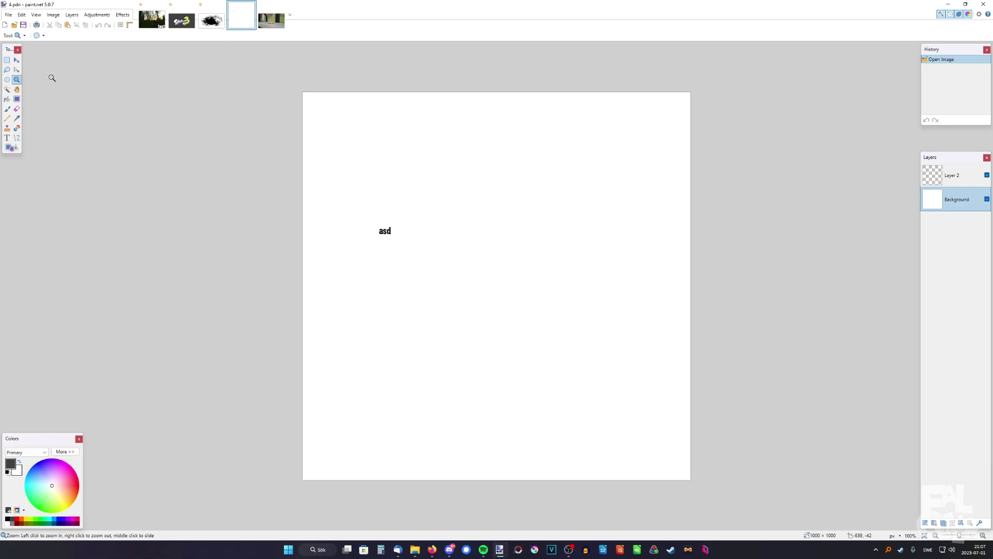
click(7, 109)
double_click(71, 35)
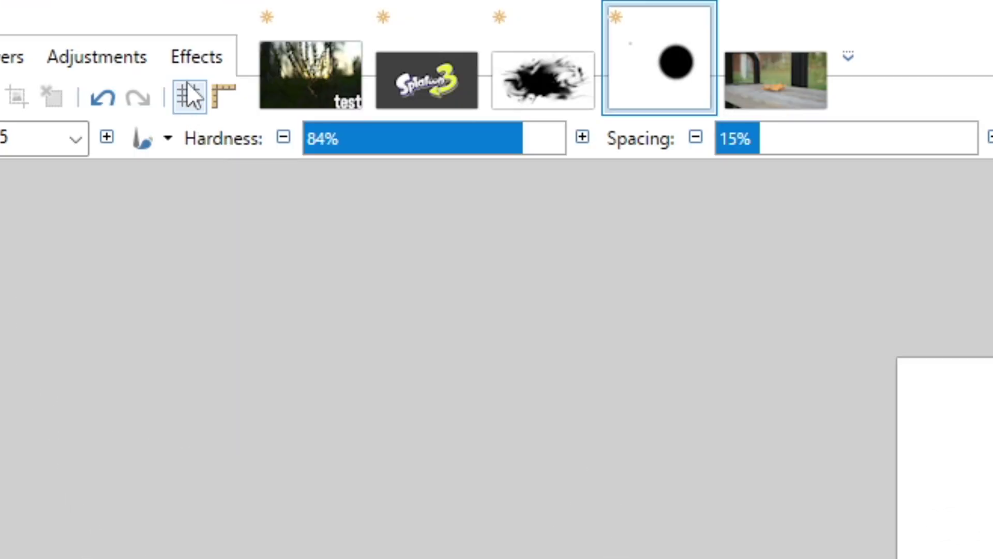
Sharpen the dot's edge with Alpha works at maximum contrast
click(194, 62)
mouse_move(359, 277)
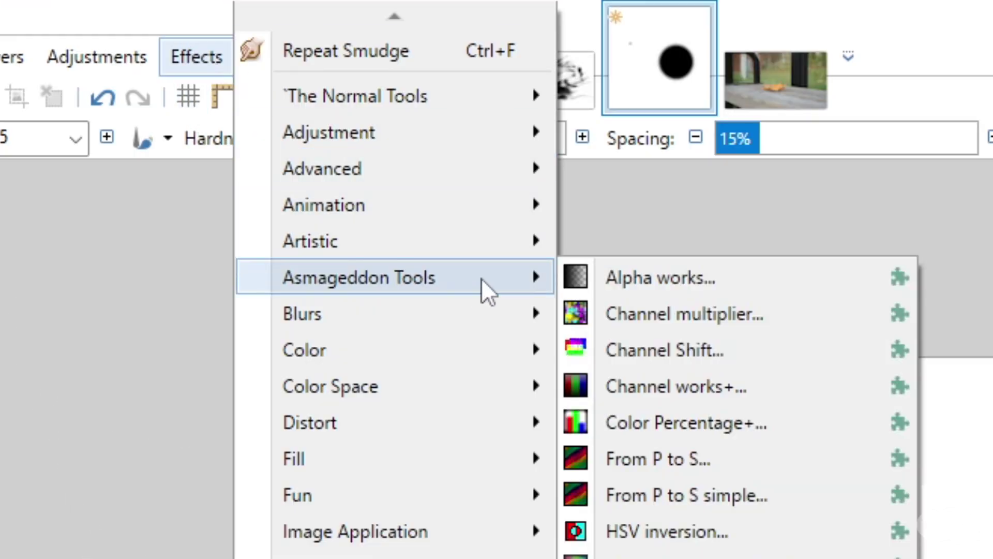
click(619, 281)
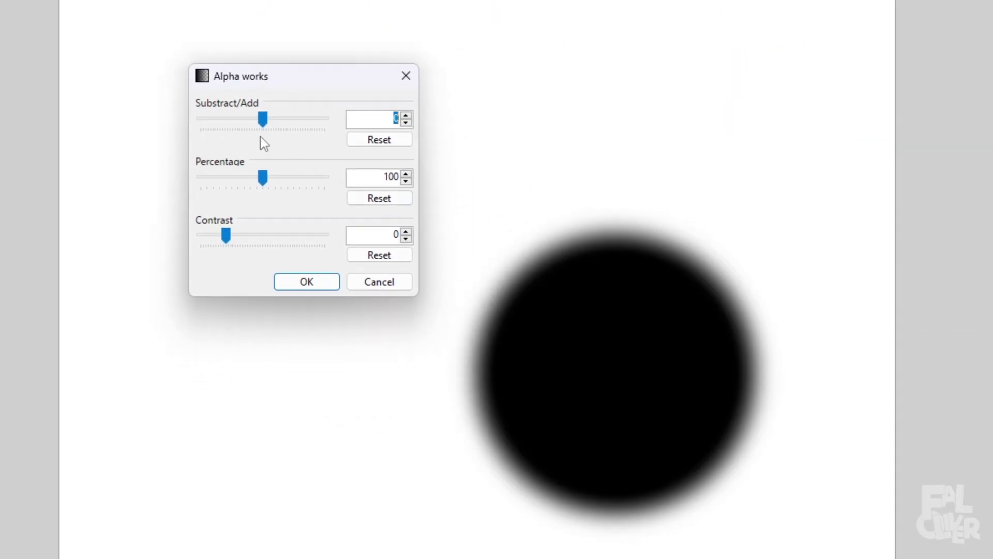
drag(226, 235, 507, 230)
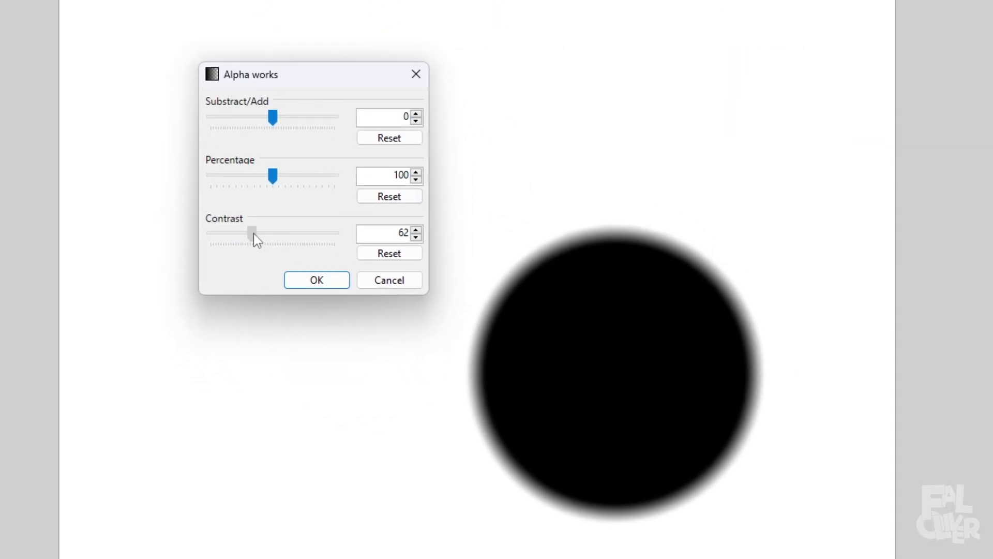
click(317, 281)
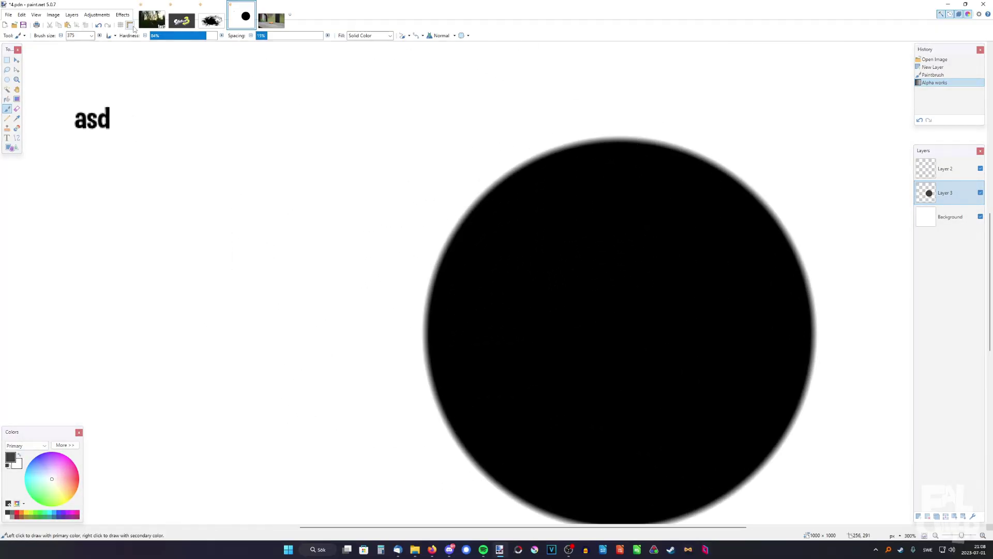
Run Alpha works again, moving its window aside before applying
click(122, 14)
click(248, 73)
drag(497, 220, 324, 169)
click(326, 265)
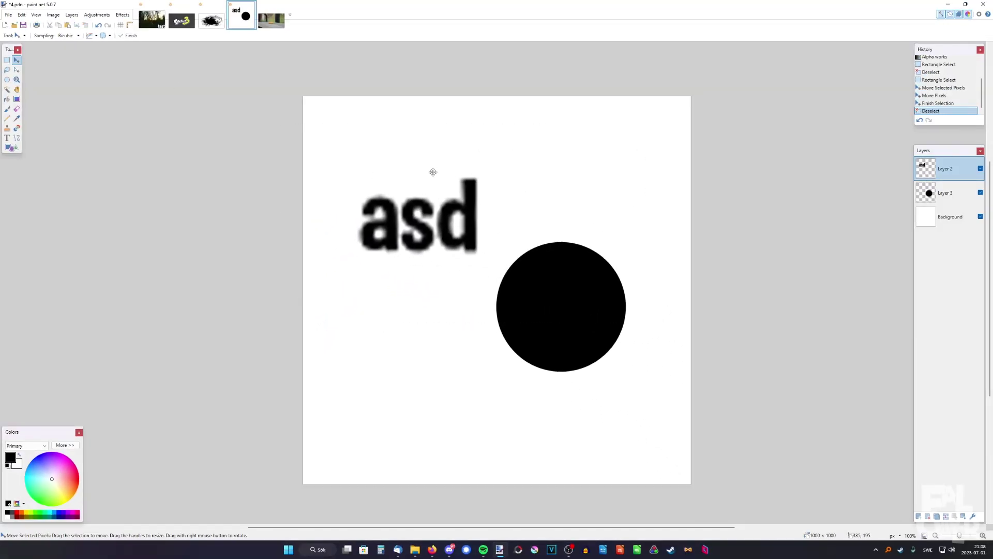
Apply Alpha works to the asd text, with its window moved off the letters
click(124, 16)
click(242, 71)
drag(481, 220, 221, 162)
click(237, 256)
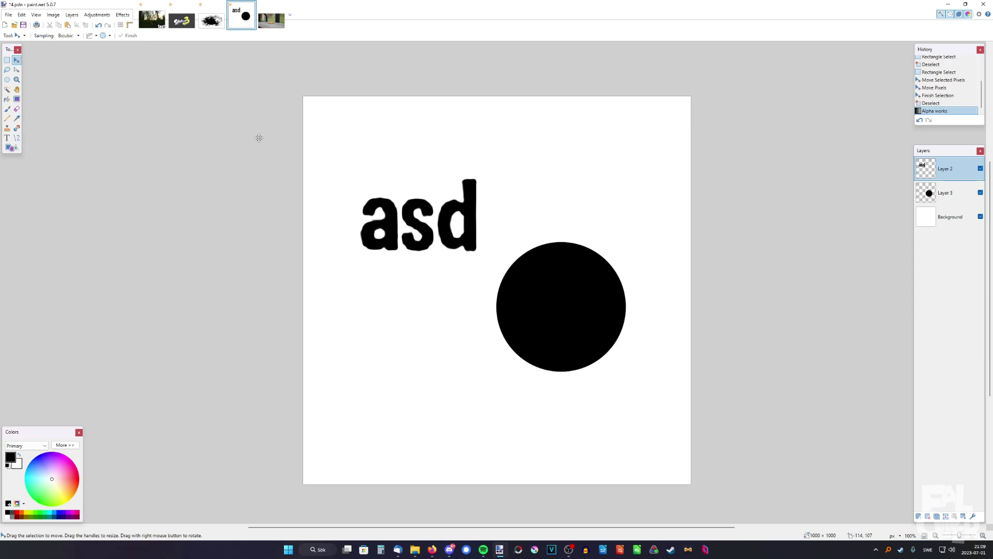
Go to the leaf photo (5.pdn) and open the Plugin Browser, closing and reopening it once
key(ctrl+Tab)
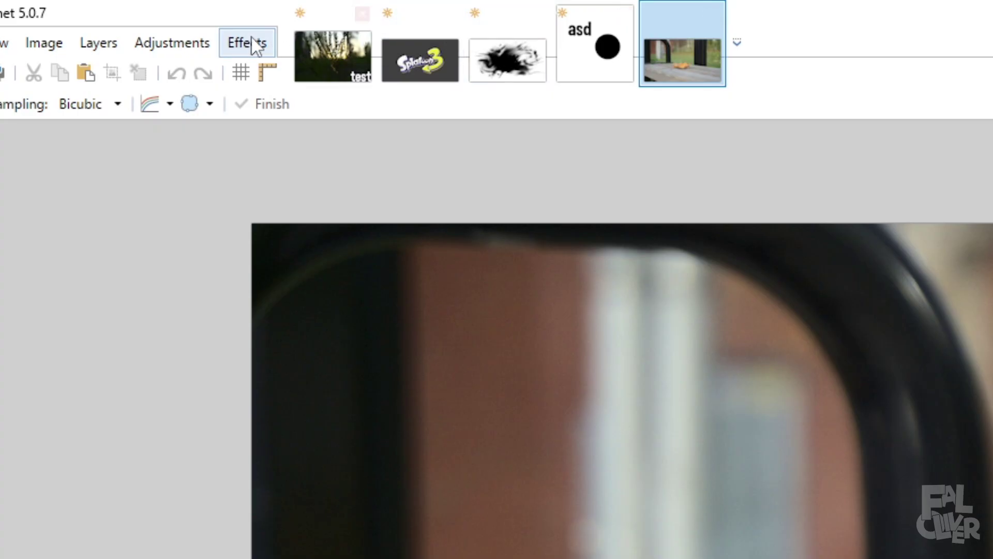
click(123, 15)
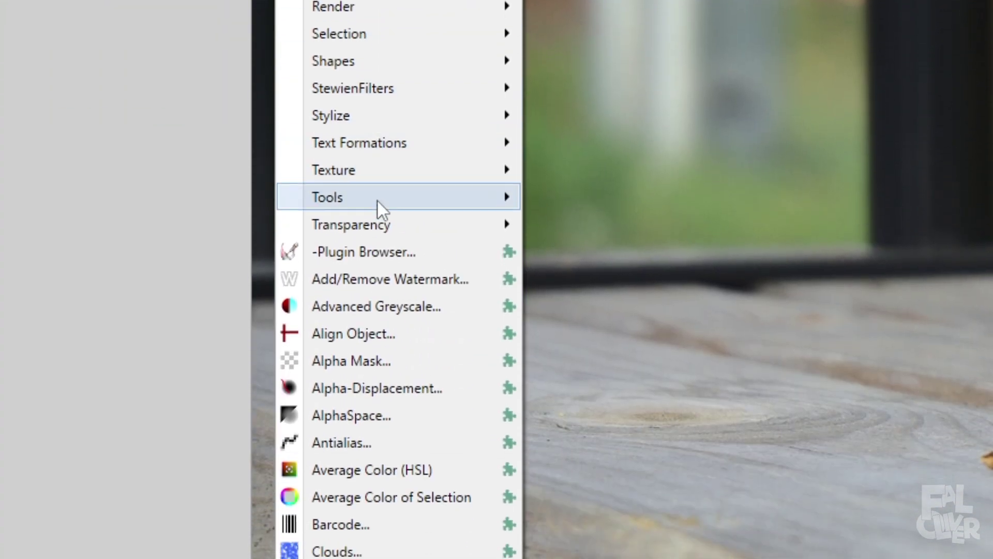
click(365, 250)
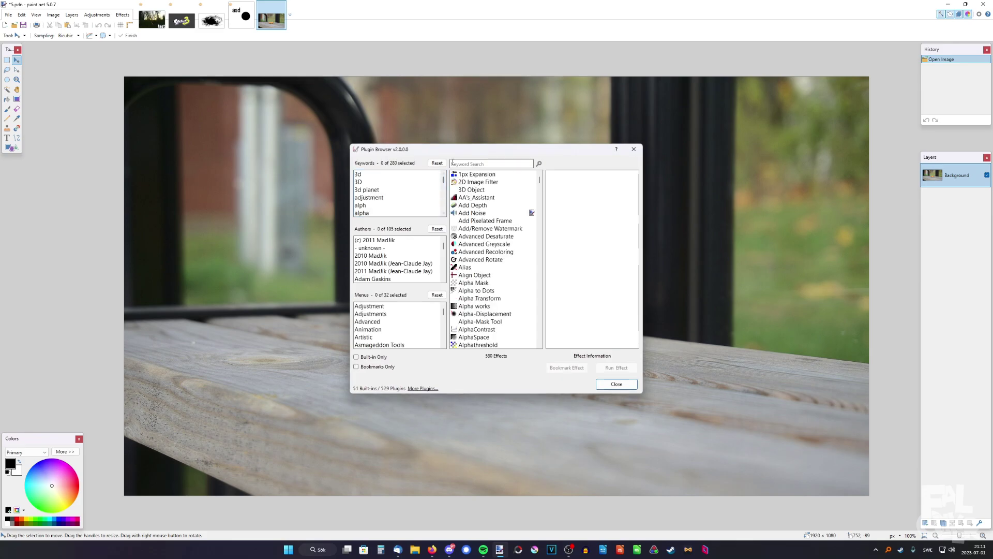
drag(452, 153, 193, 106)
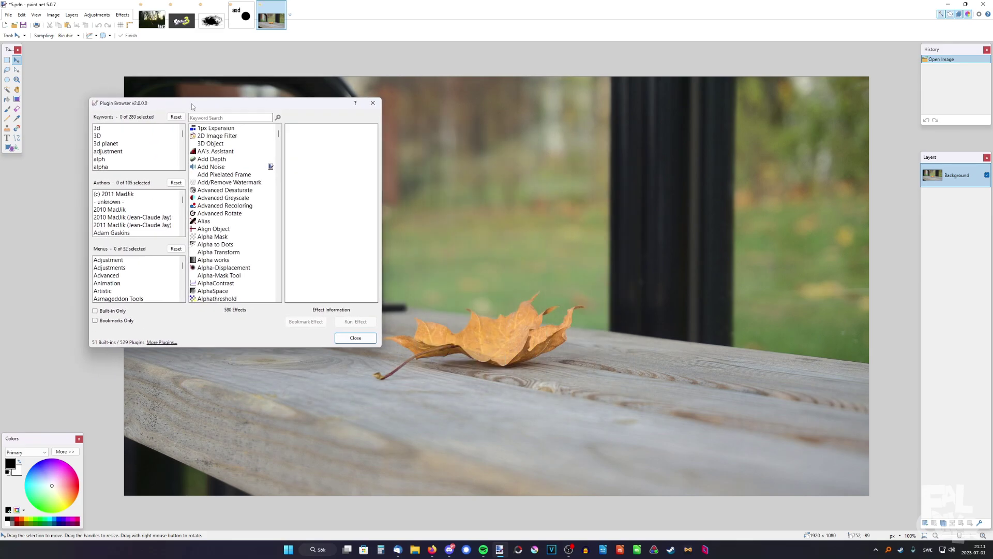
click(370, 103)
click(123, 14)
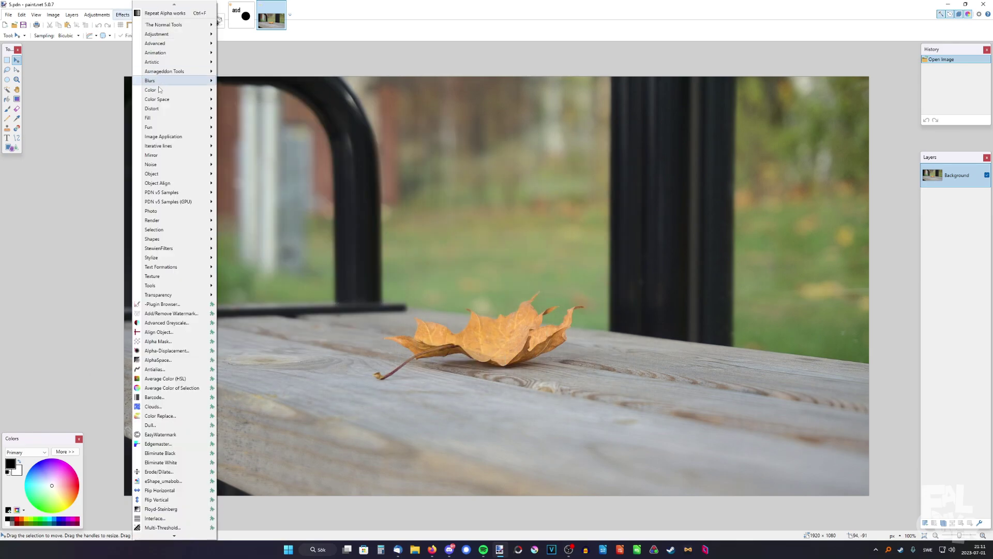
mouse_move(358, 203)
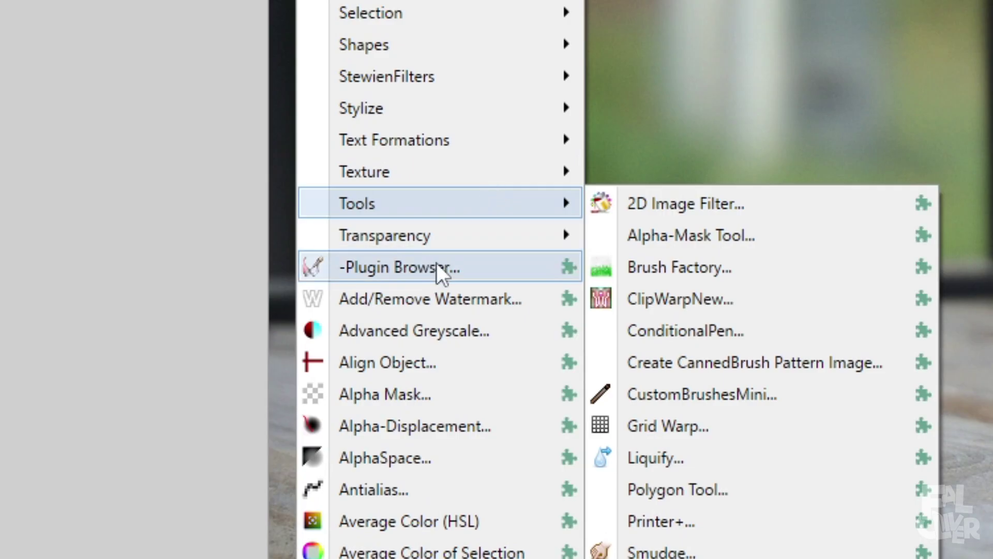
click(401, 267)
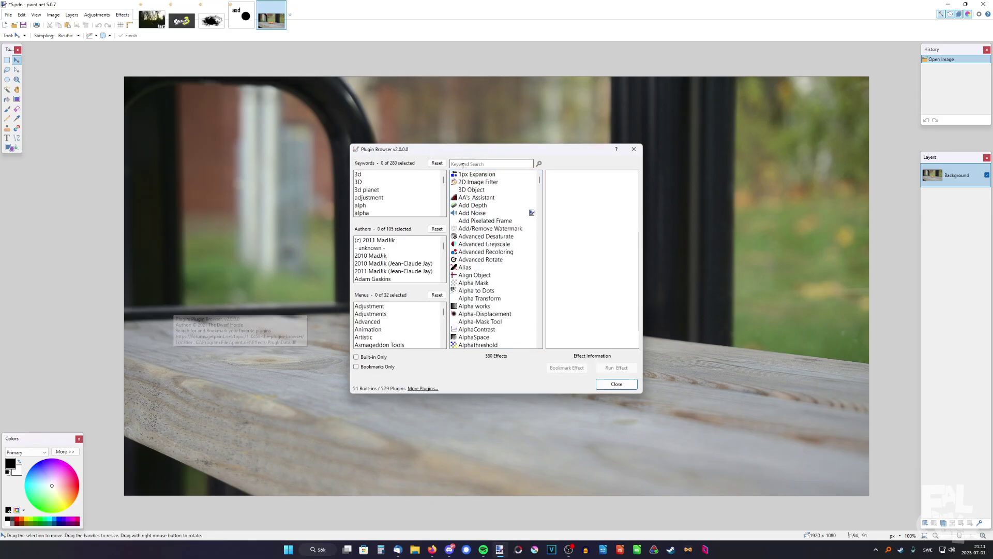
Search the Plugin Browser for 'smudge' and run the Smudge effect on the leaf photo
drag(584, 143, 231, 134)
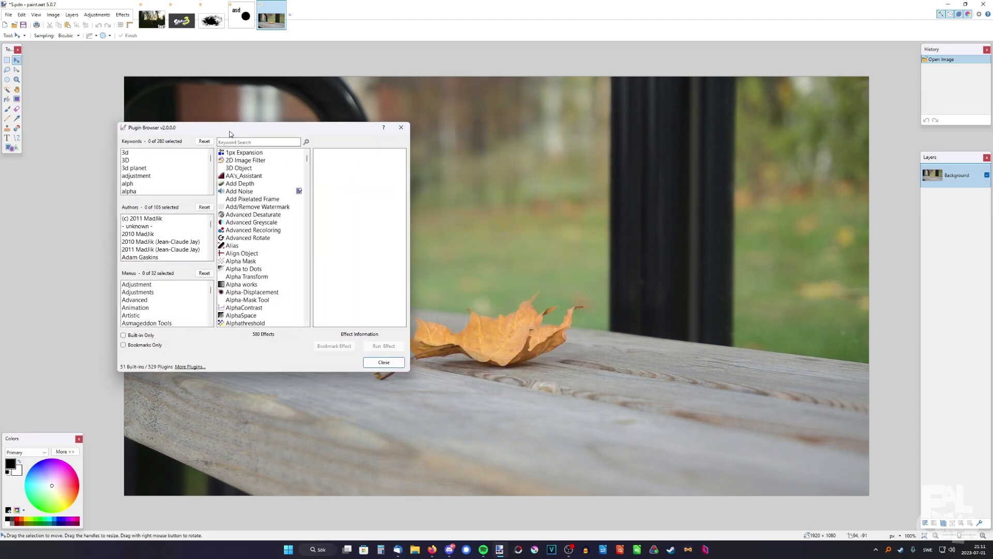
click(242, 143)
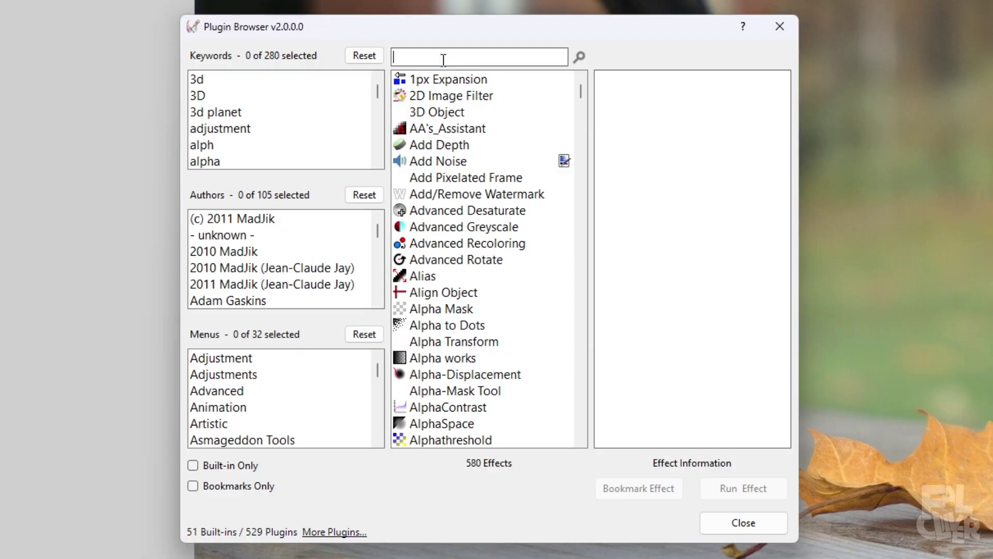
text(feather object)
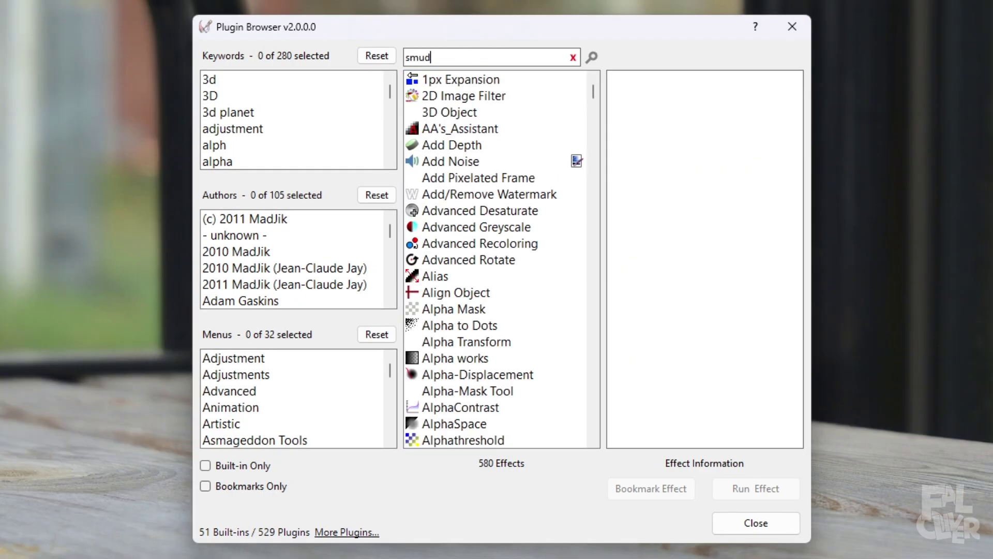
text(e)
click(626, 312)
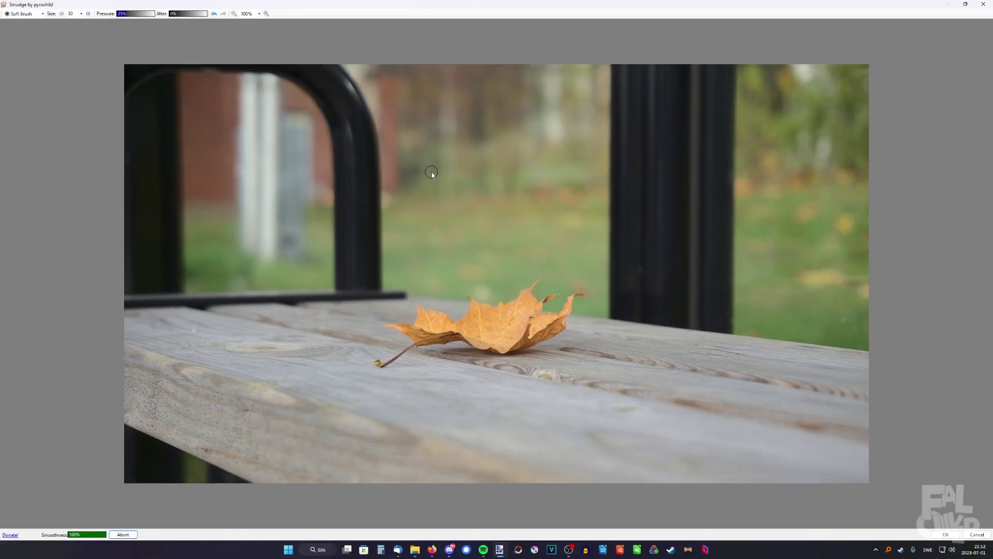
Smear the orange leaf across the bench with the Splatter Brush and apply it
click(41, 15)
click(29, 36)
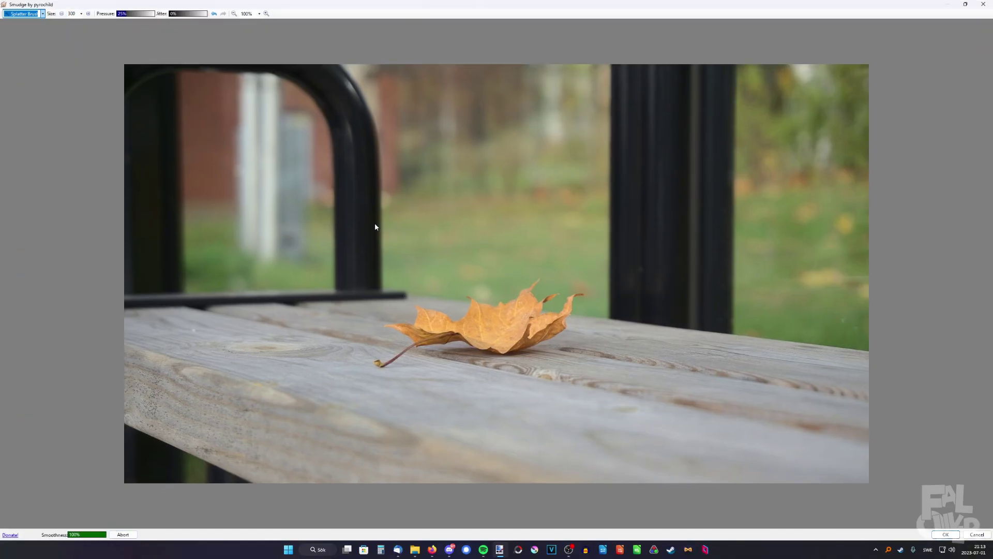
mouse_move(497, 327)
mouse_down()
mouse_move(548, 328)
mouse_move(393, 333)
mouse_move(448, 344)
mouse_up()
click(947, 534)
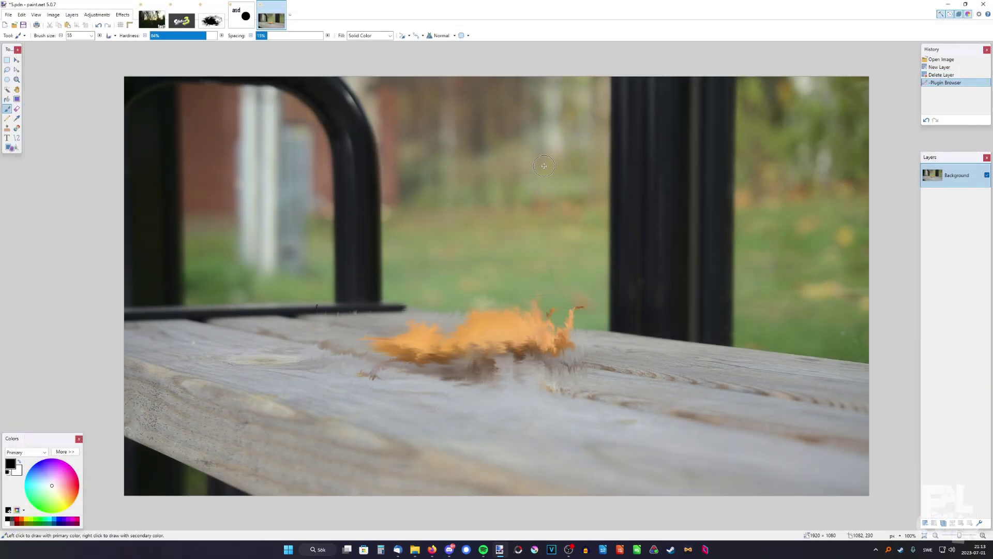
Reopen Effects > Plugin Browser over the smudged leaf photo
click(123, 14)
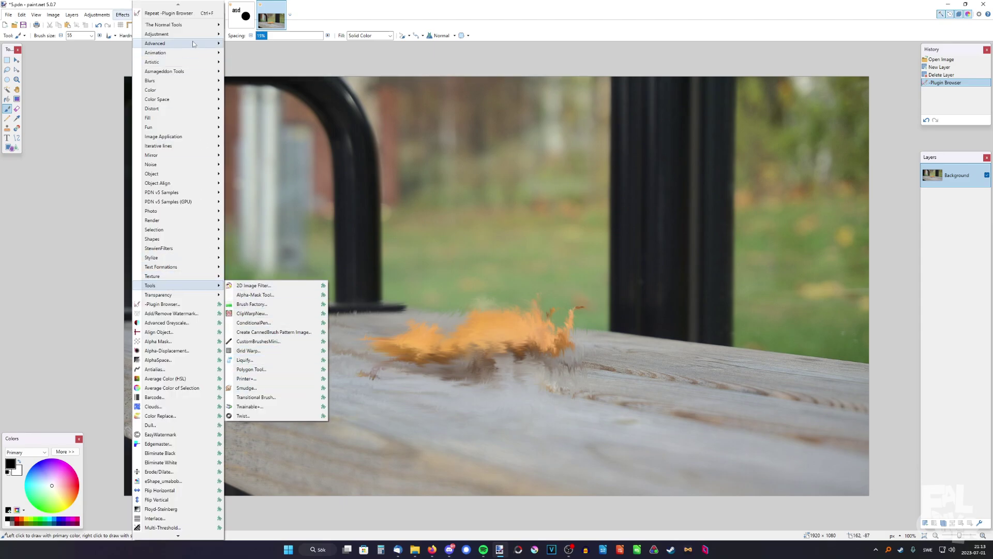
mouse_move(150, 90)
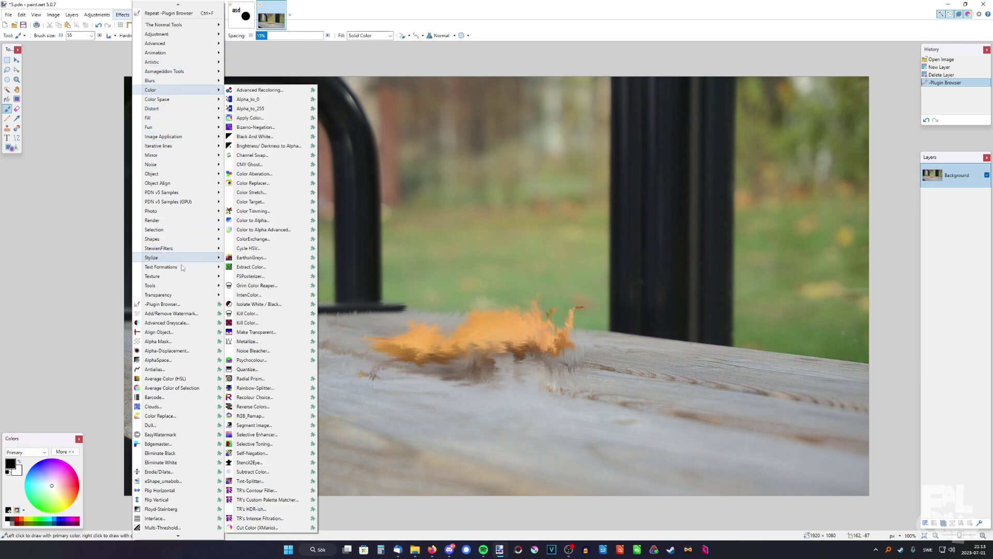
click(167, 304)
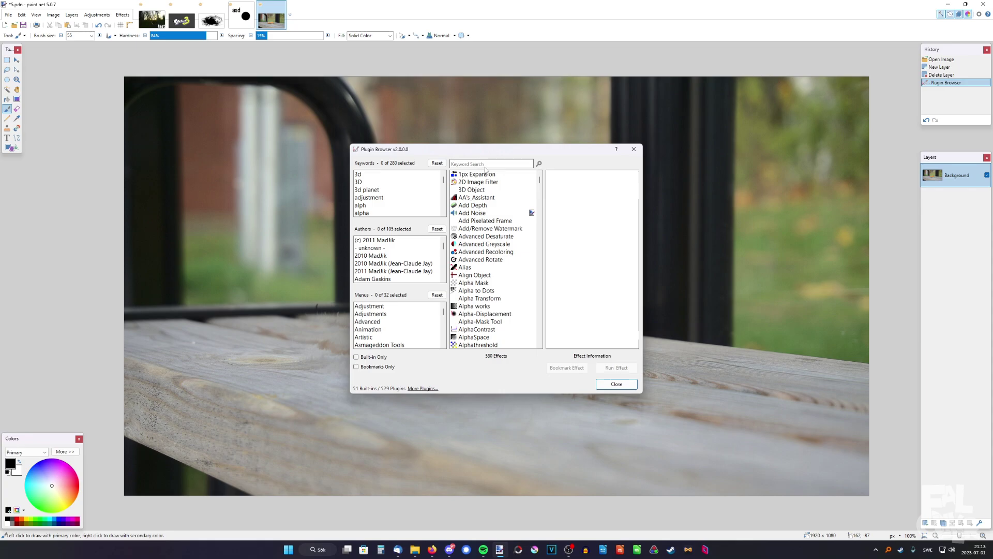
Dismiss the Plugin Browser with Esc, leaving the smudged leaf unchanged
key(Escape)
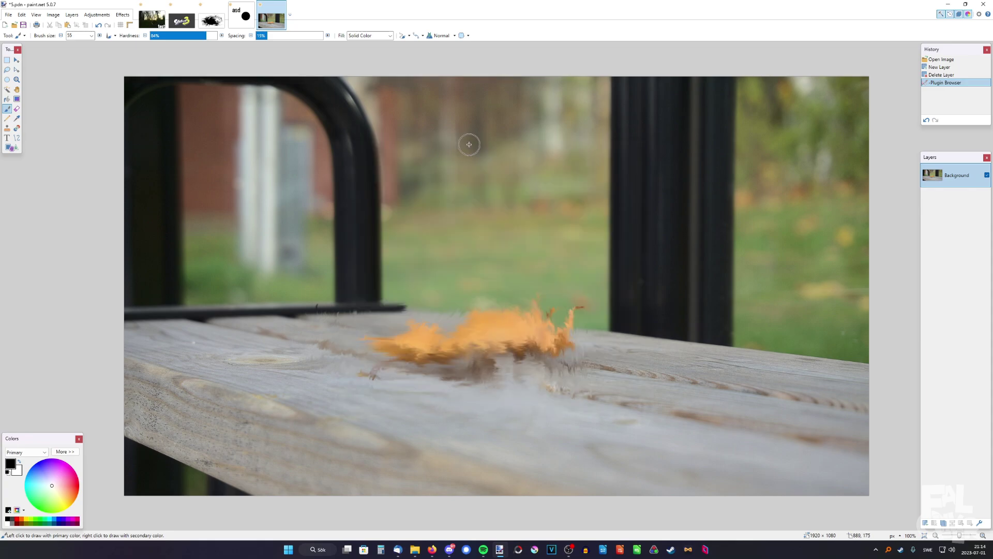